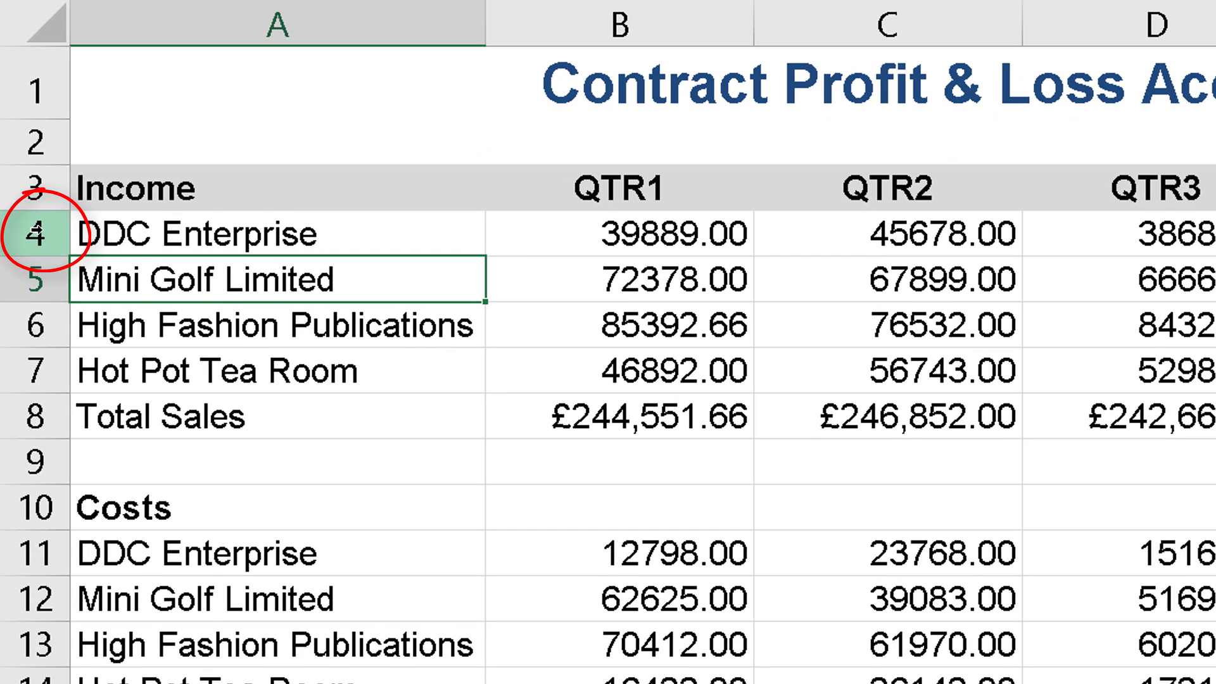
Insert a blank row above DDC Enterprise in the Income section, formatted same as above, and enter "income" in cell A4
right_click(35, 234)
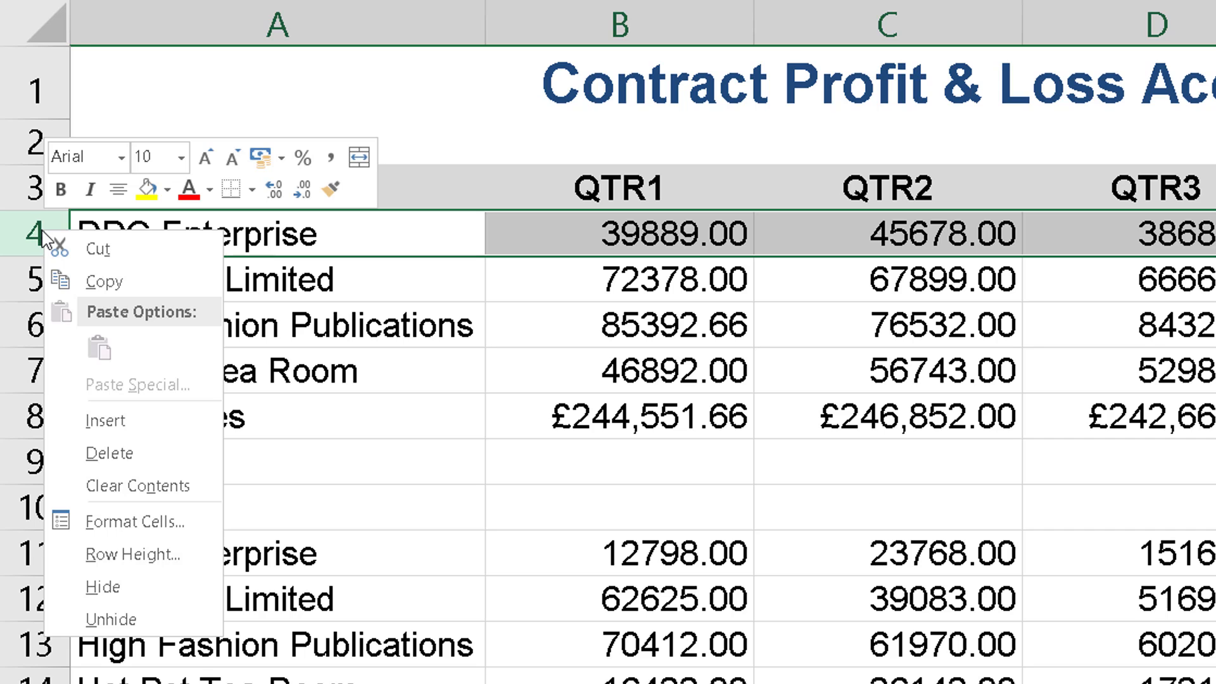
left_click(105, 420)
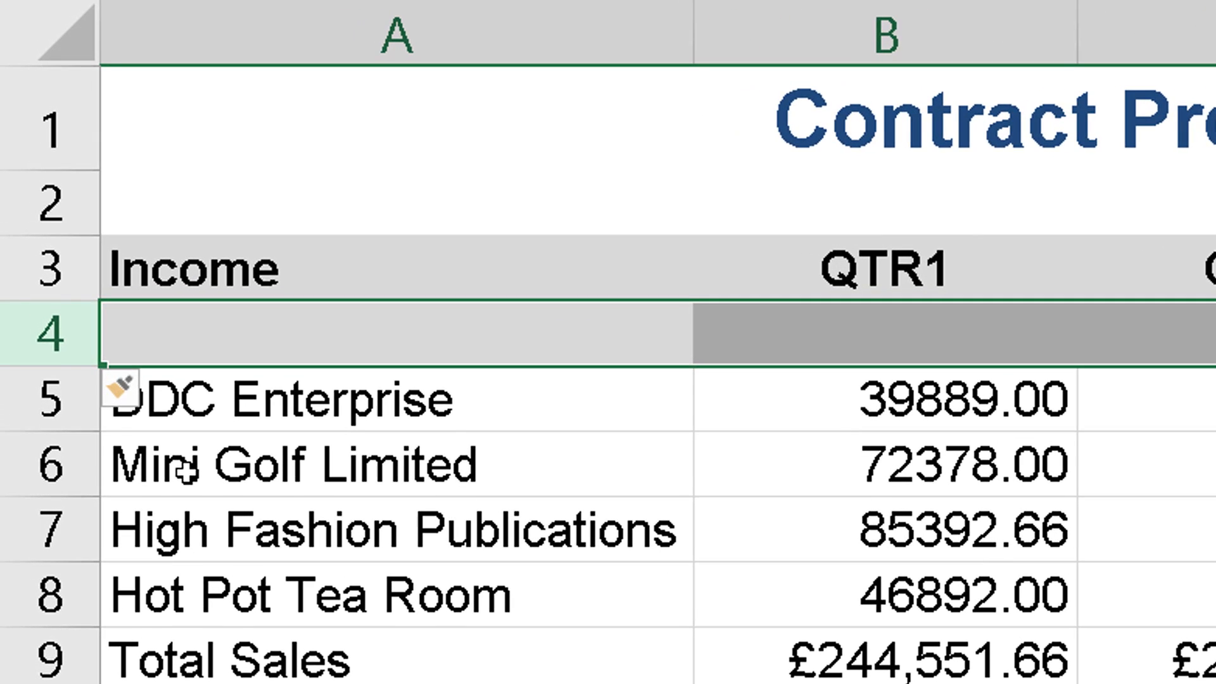
left_click(133, 396)
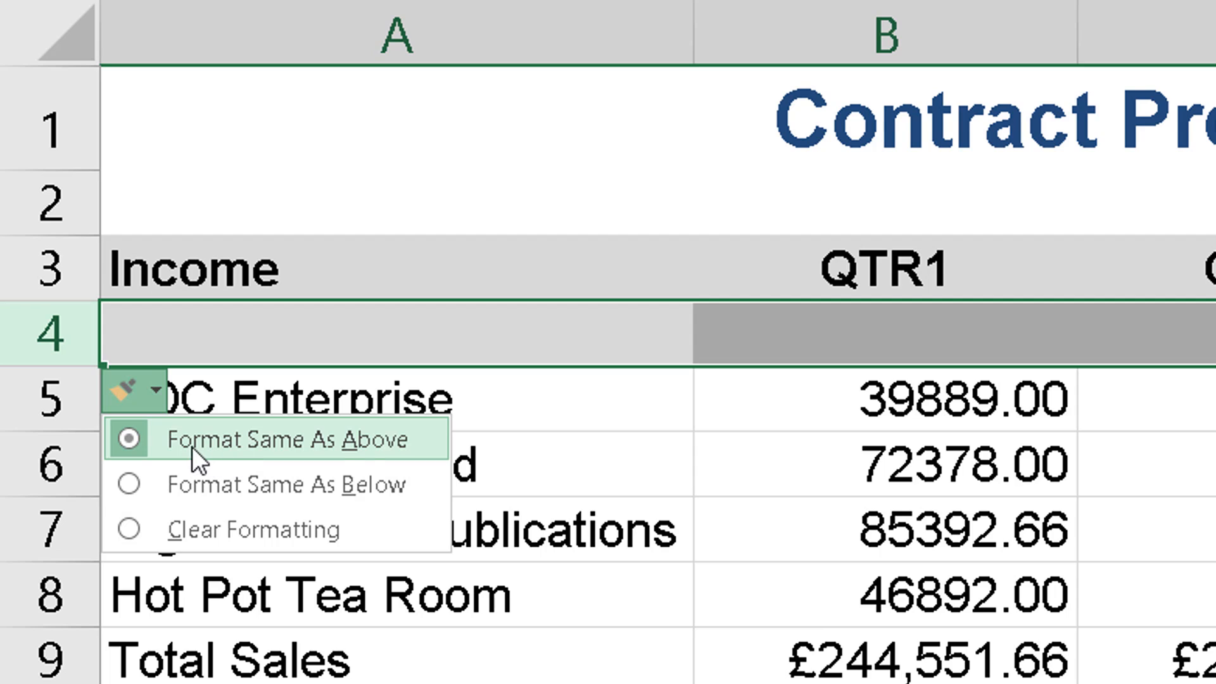
left_click(296, 437)
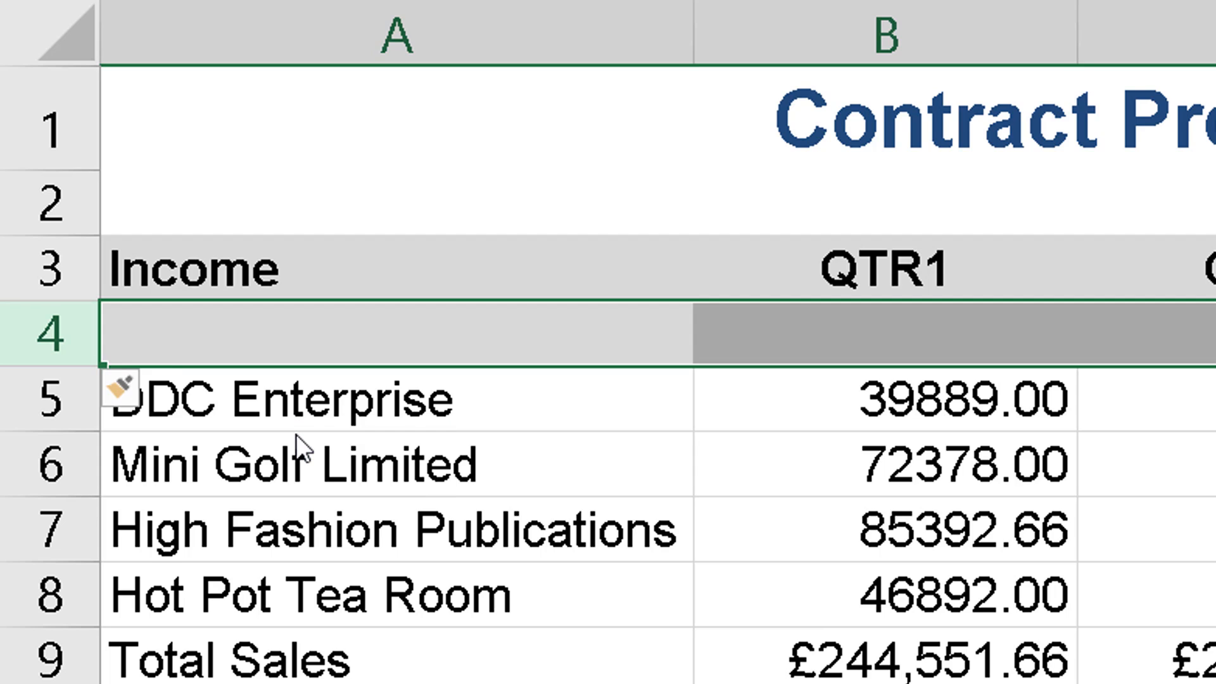
left_click(421, 340)
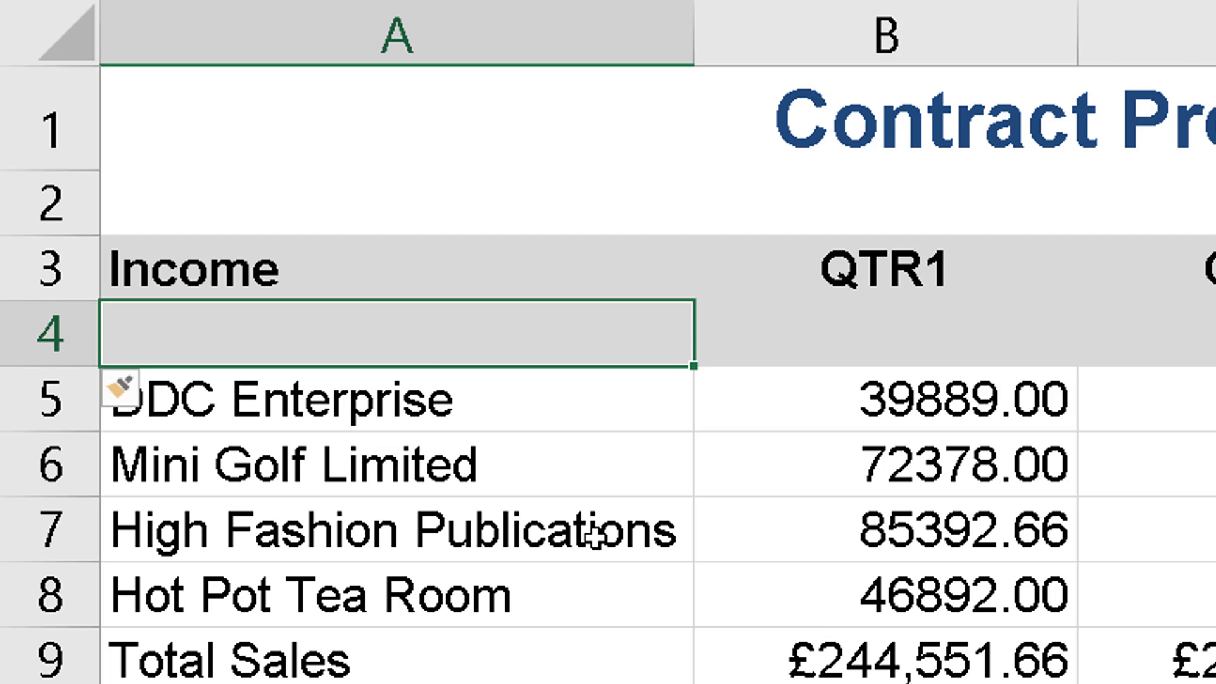
type("income")
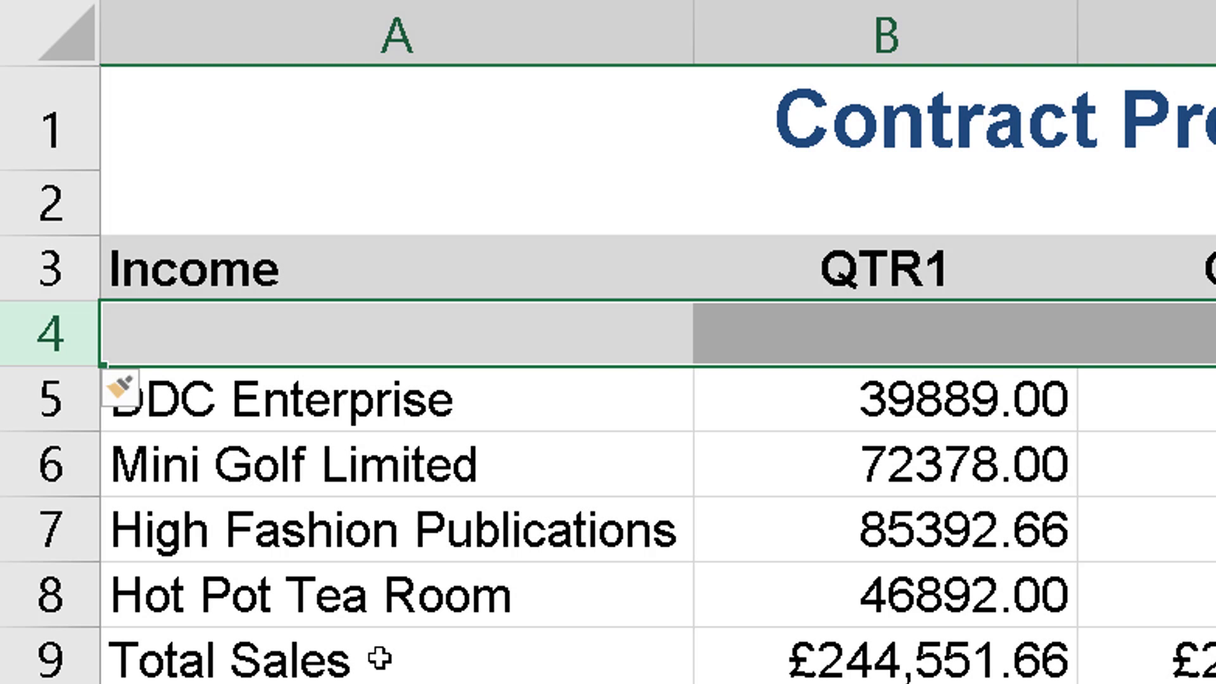
Set the inserted row 4 to the same formatting as the row below and enter "income" in it
left_click(136, 393)
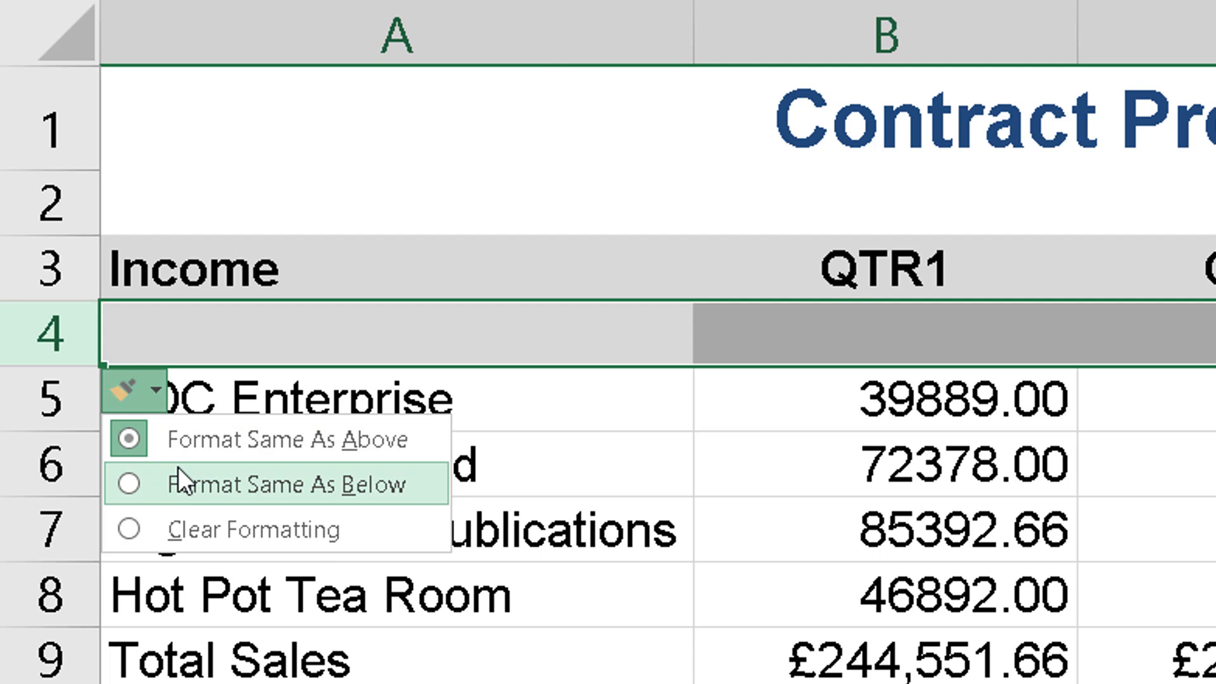
left_click(188, 485)
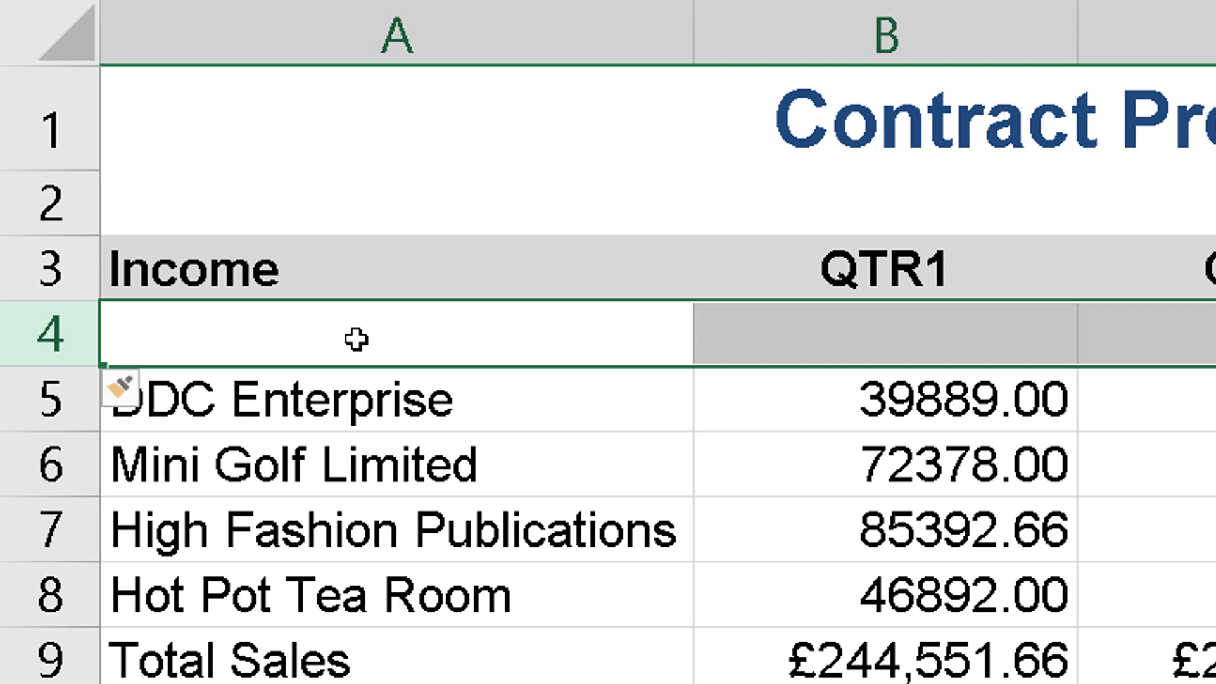
type("income")
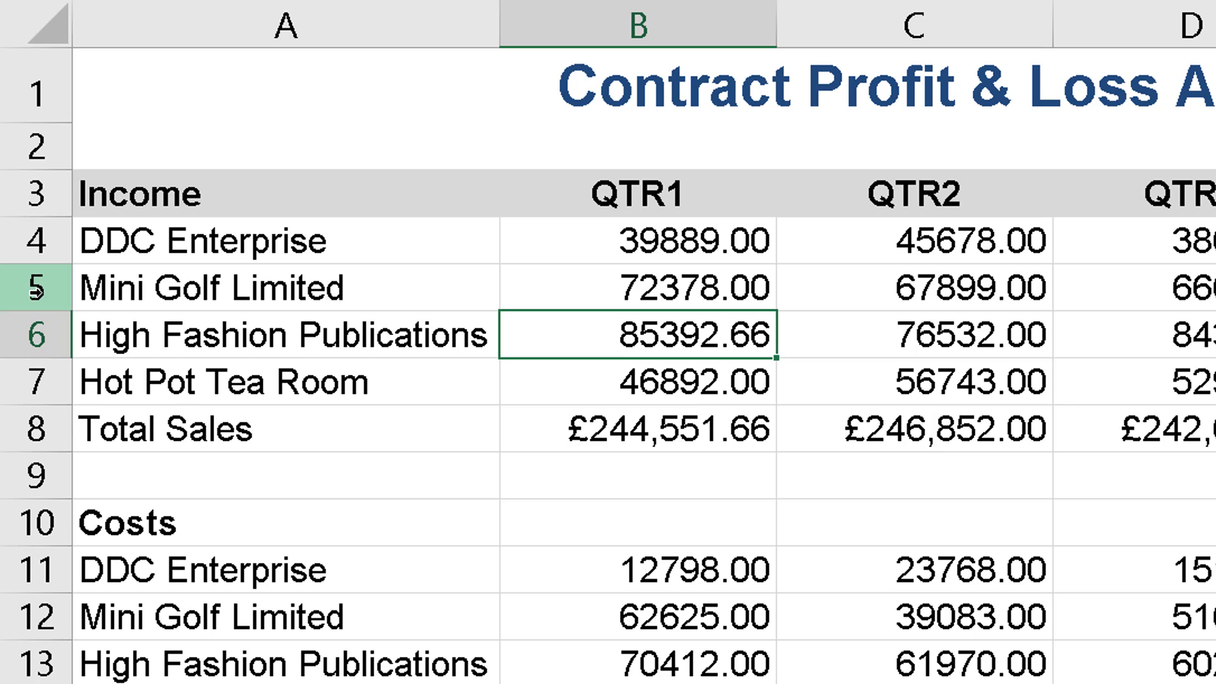
Delete the Mini Golf Limited row from the Income section and undo the deletion
right_click(36, 290)
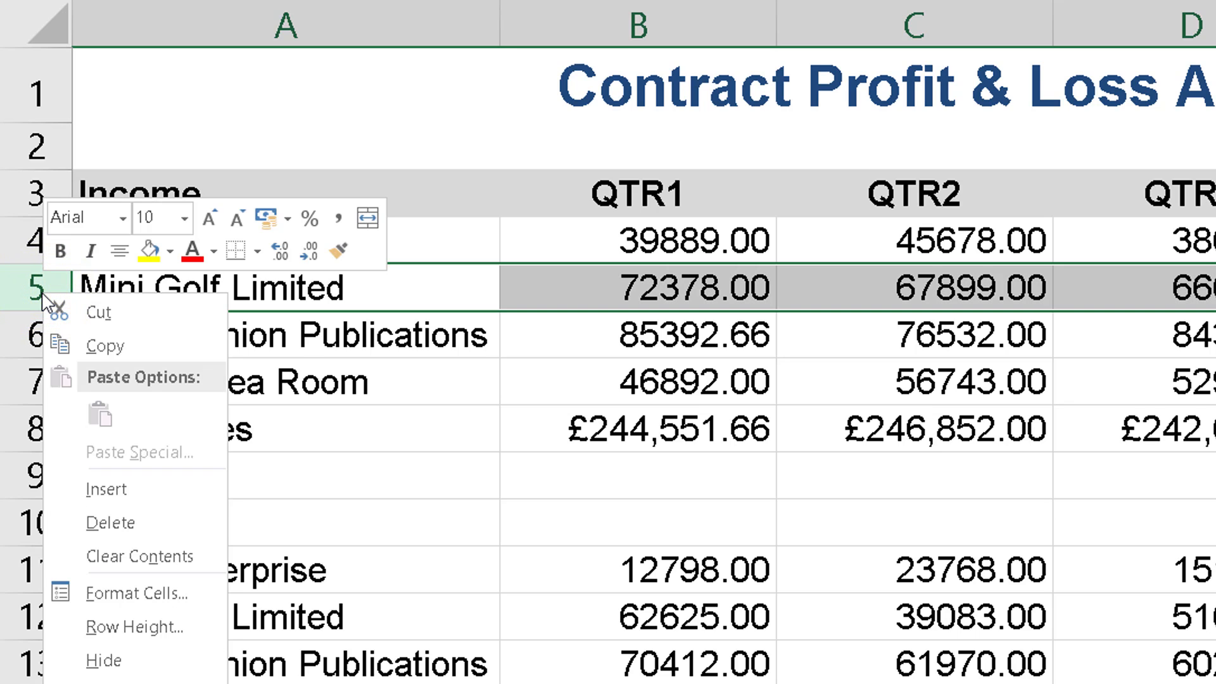
left_click(111, 523)
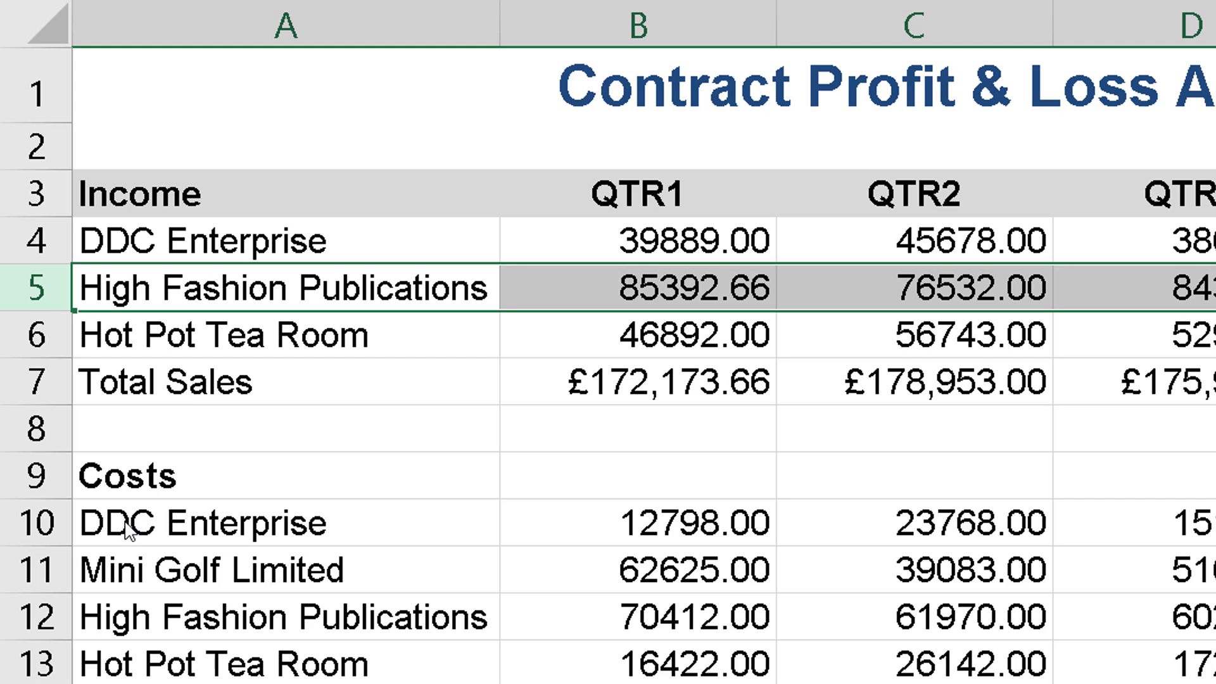
key("ctrl+z")
left_click(682, 399)
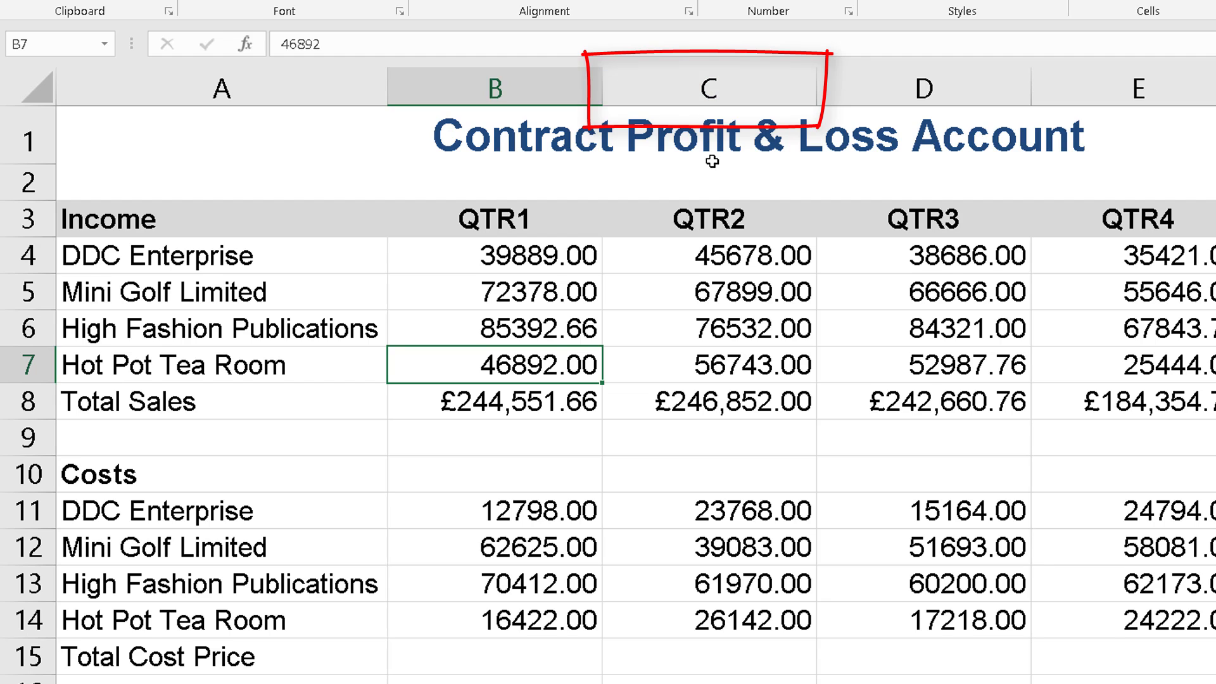
Insert a blank column between QTR1 and QTR2, and delete that new column again
right_click(730, 85)
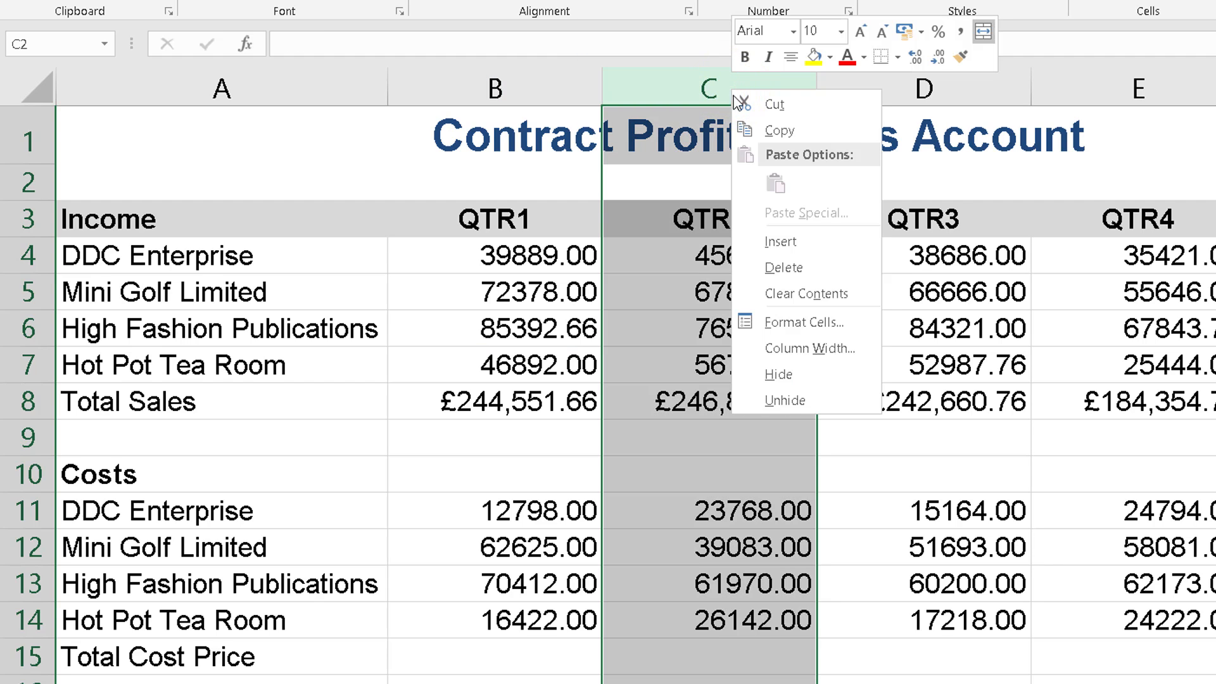
left_click(781, 248)
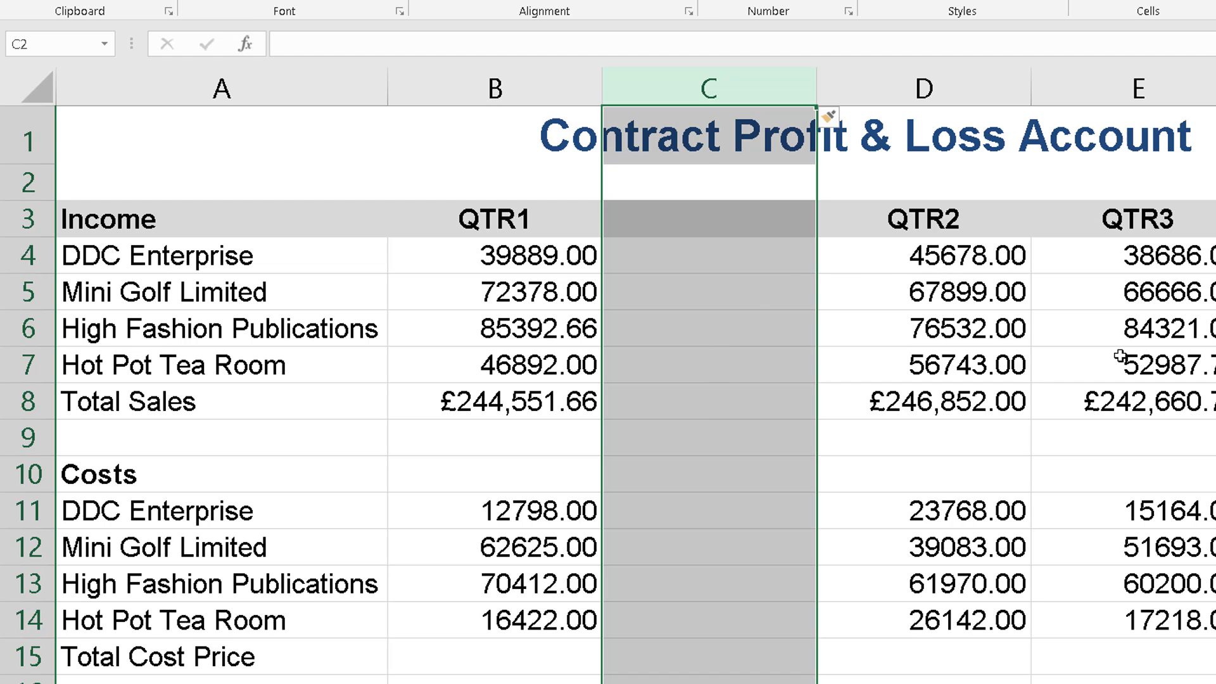
left_click(1000, 390)
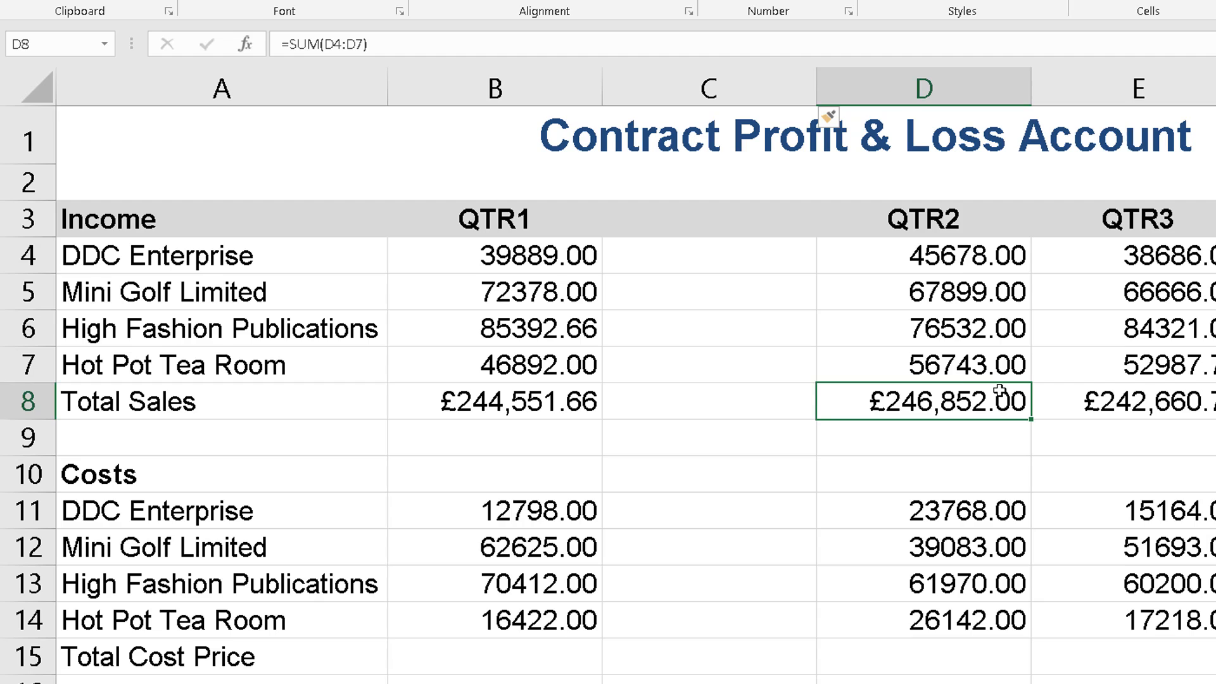
right_click(725, 86)
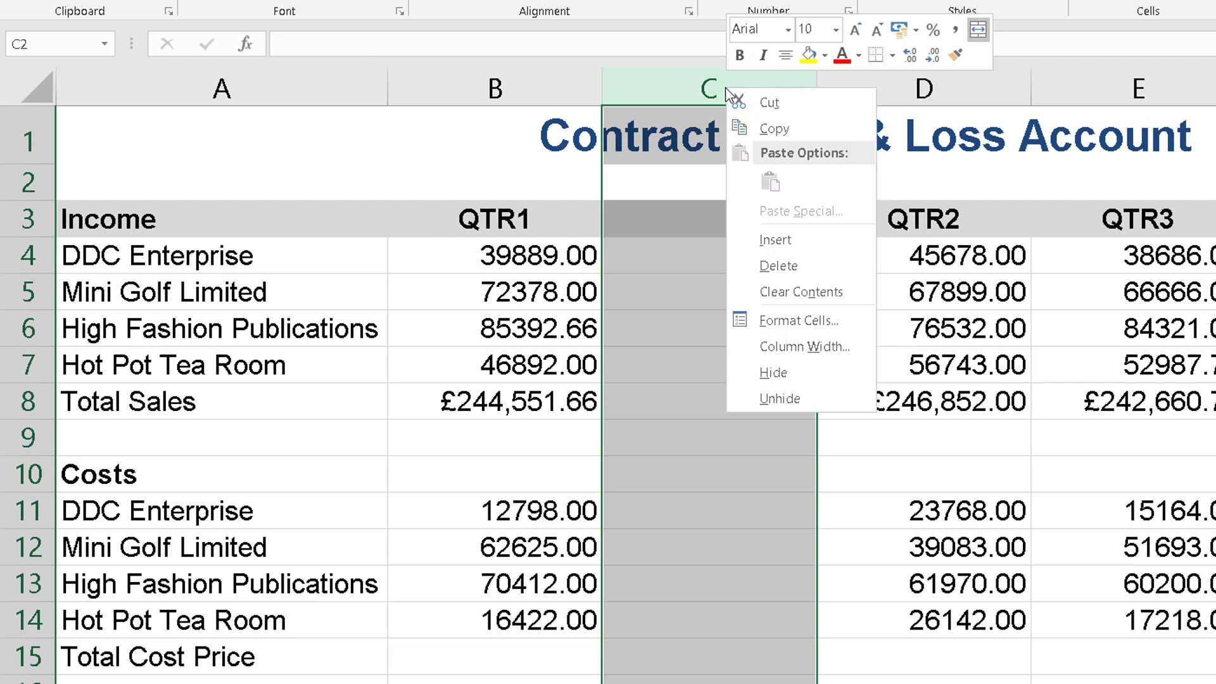
left_click(793, 266)
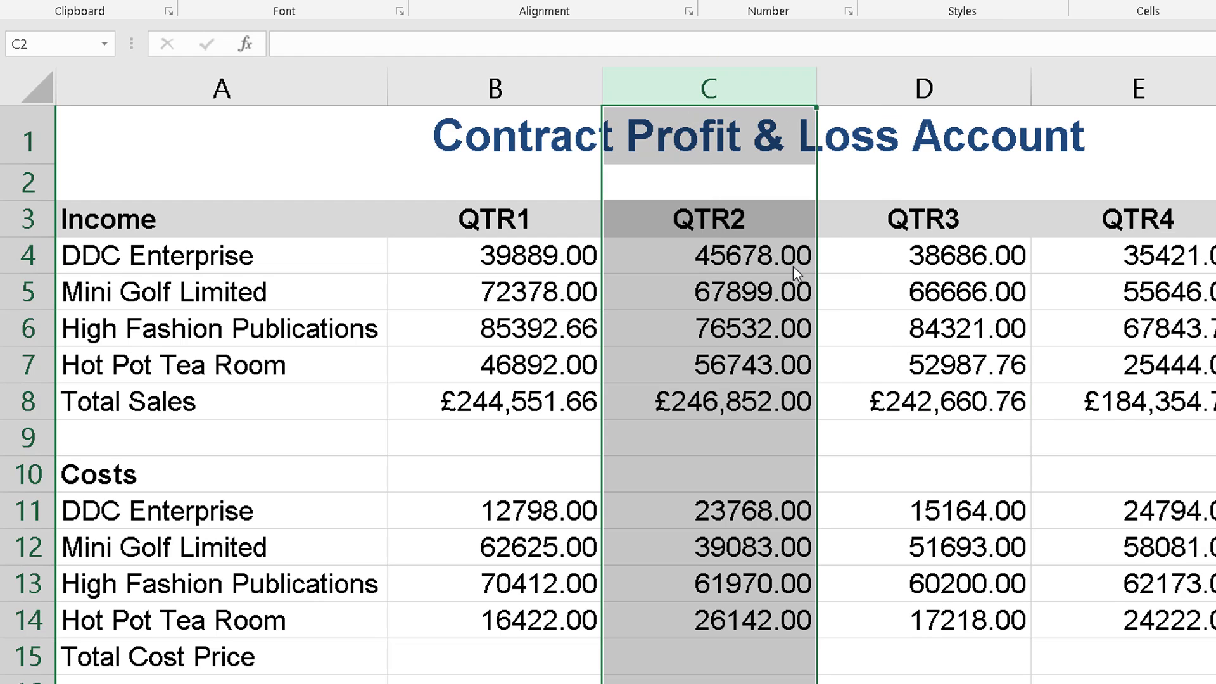
left_click(877, 325)
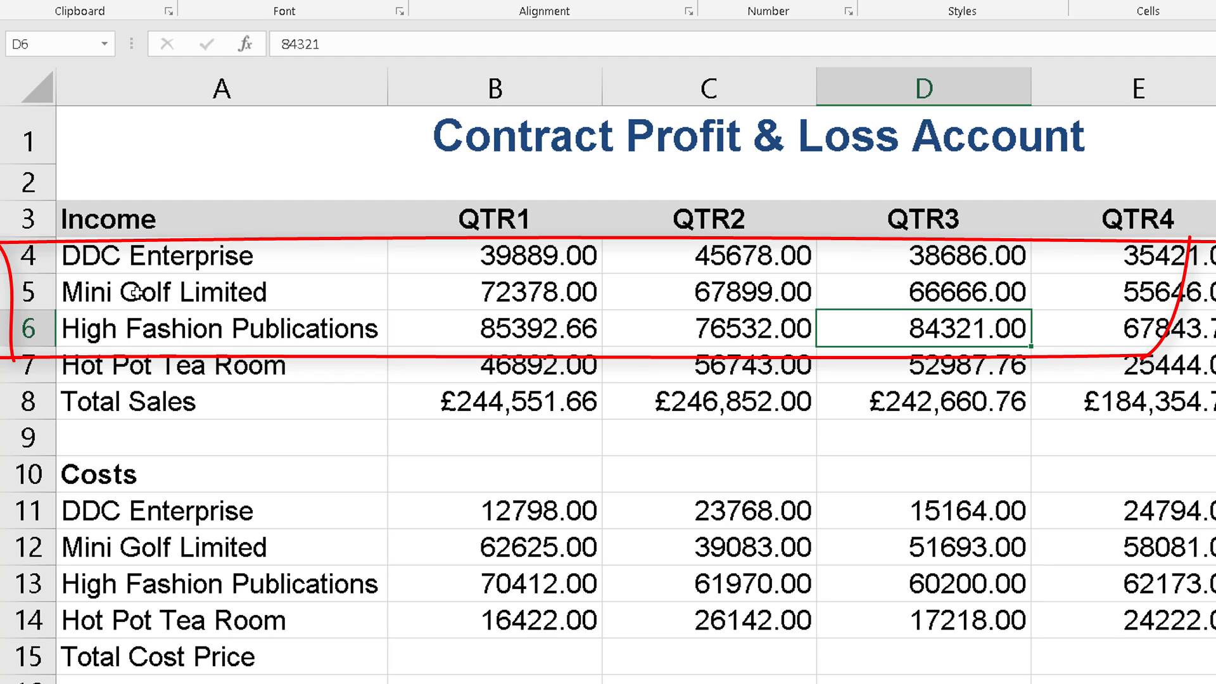
Insert three blank rows above DDC Enterprise in the Income section and format them the same as the row below
left_click(28, 255)
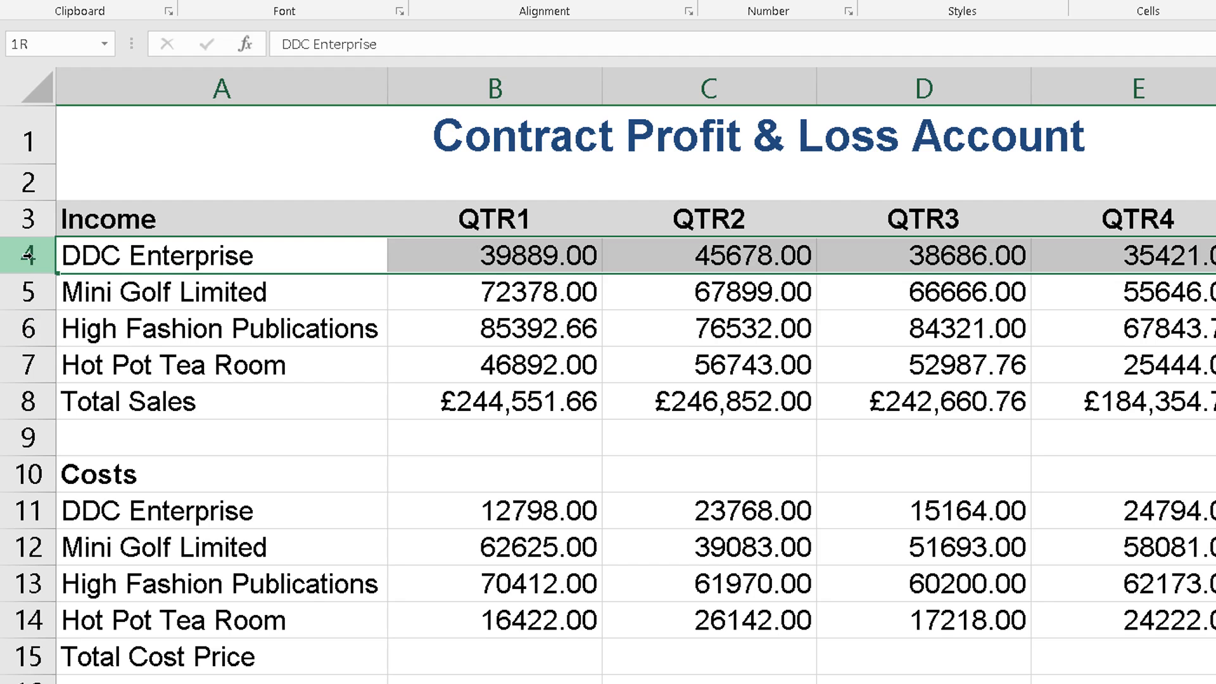
left_click_drag(27, 256, 27, 327)
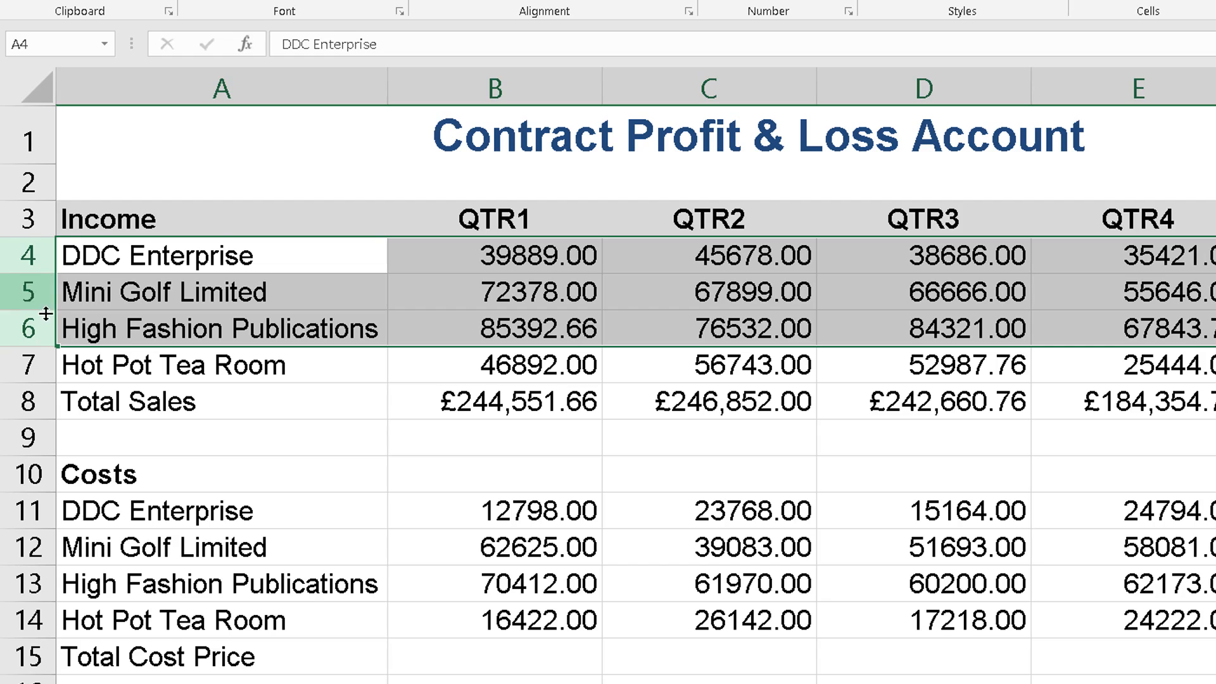
right_click(38, 266)
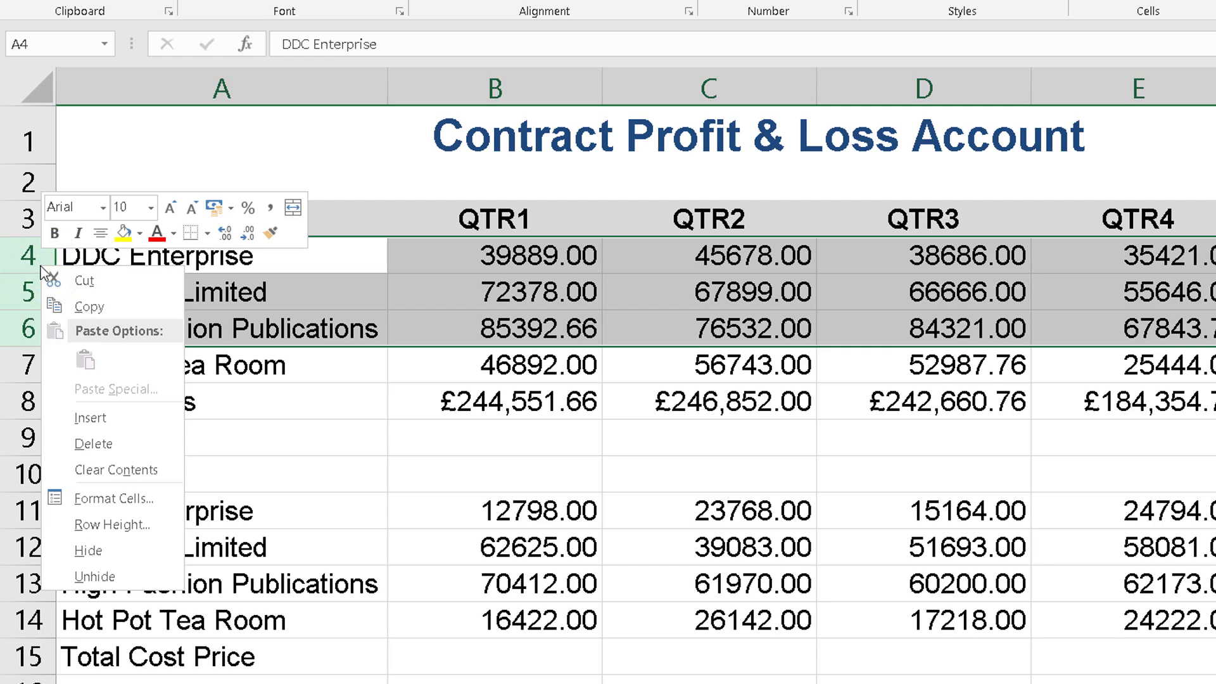
left_click(90, 418)
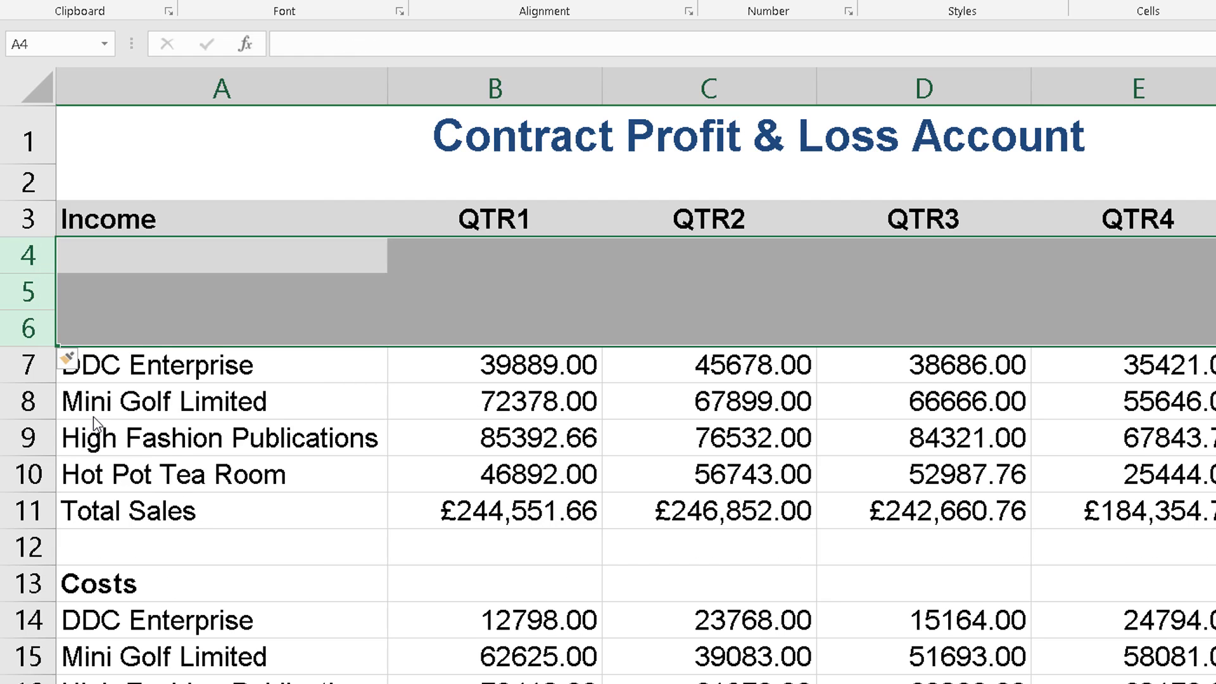
left_click(75, 364)
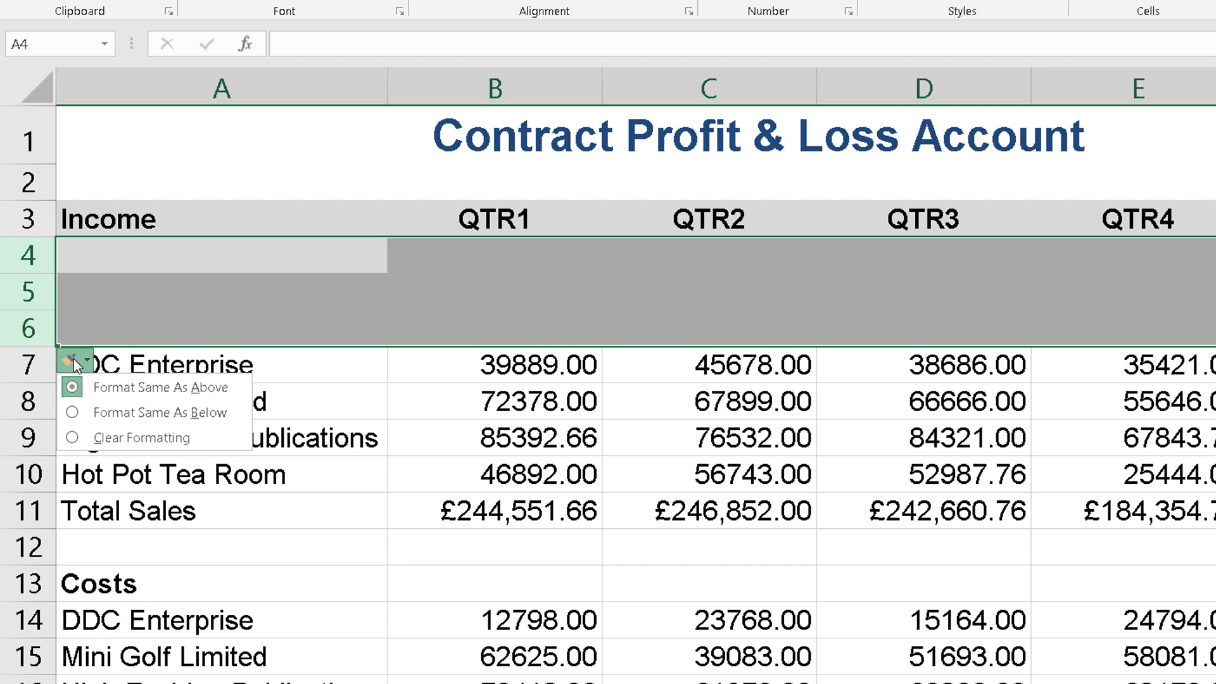
left_click(95, 413)
left_click(97, 434)
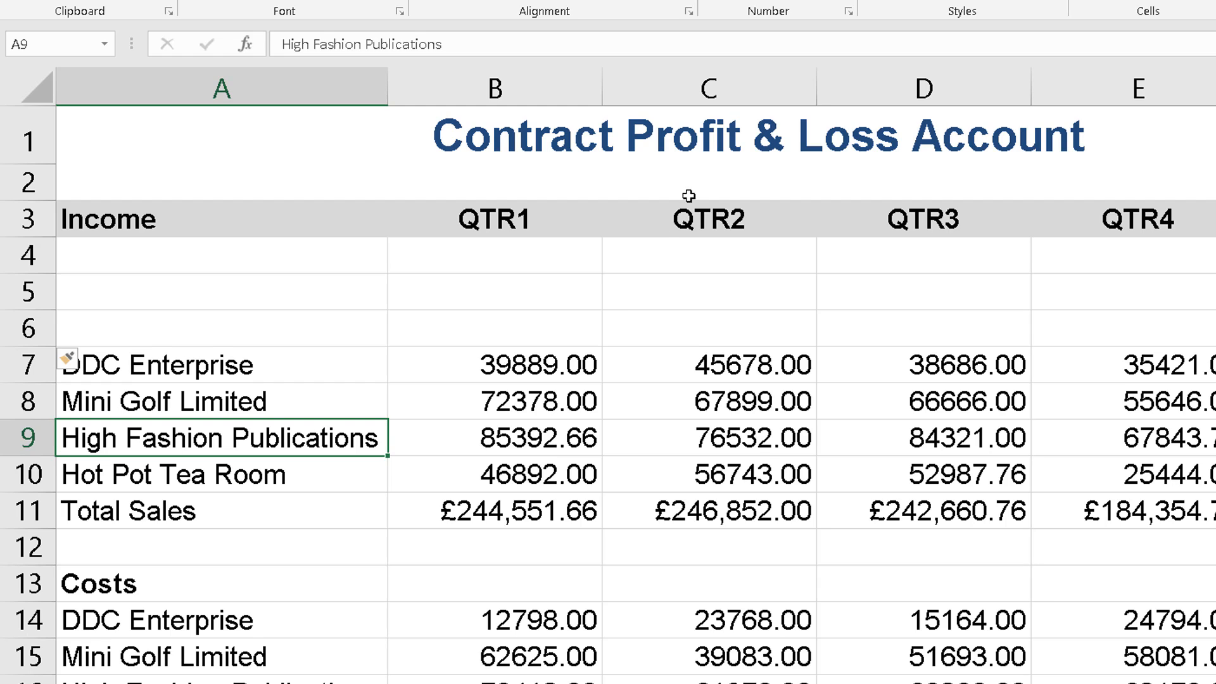
Insert two blank columns between the QTR1 and QTR2 columns
left_click(750, 85)
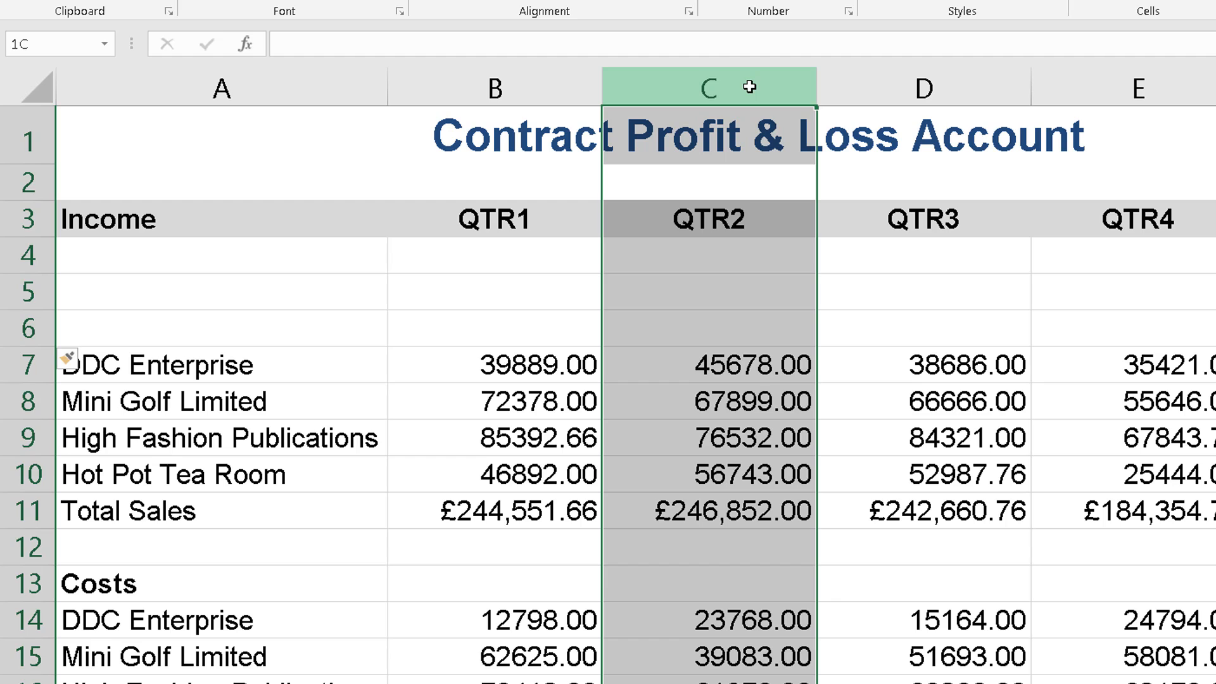
left_click_drag(749, 86, 941, 87)
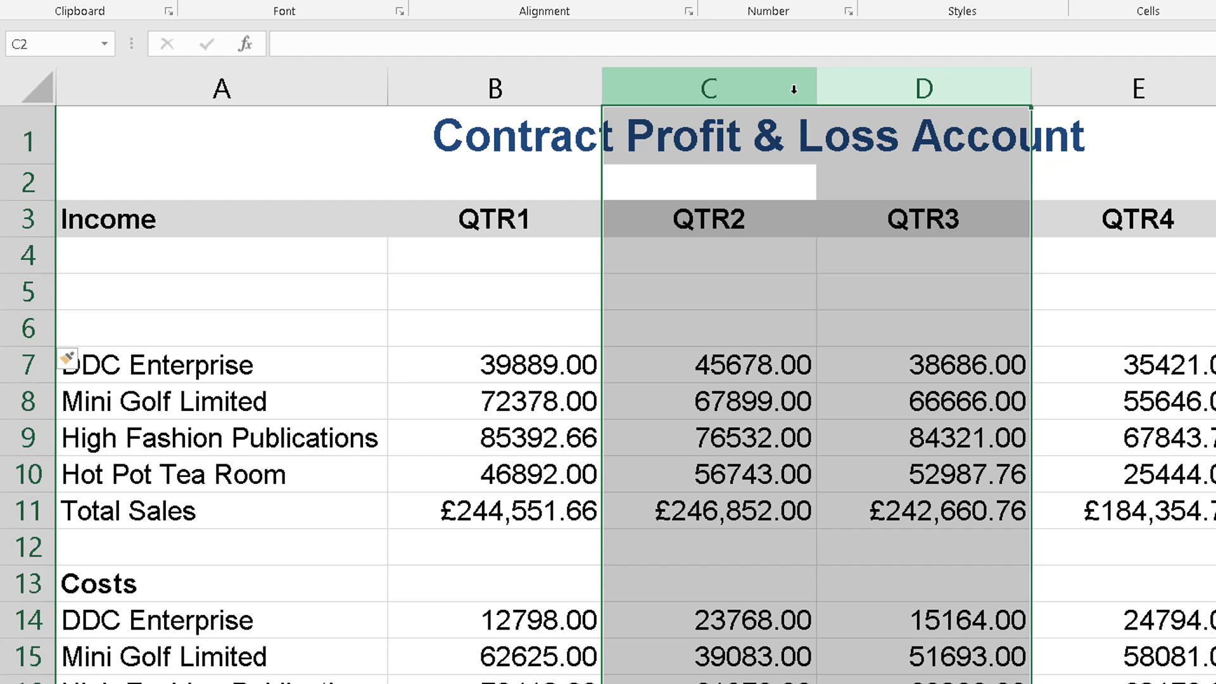
right_click(762, 91)
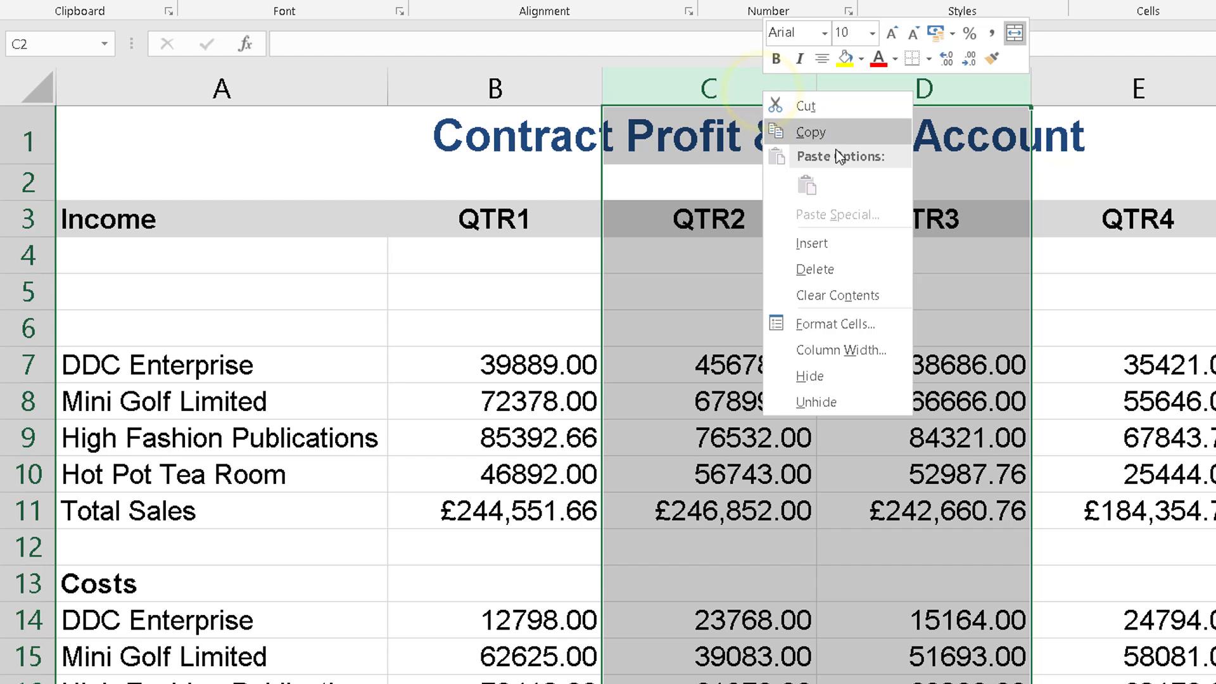
left_click(832, 243)
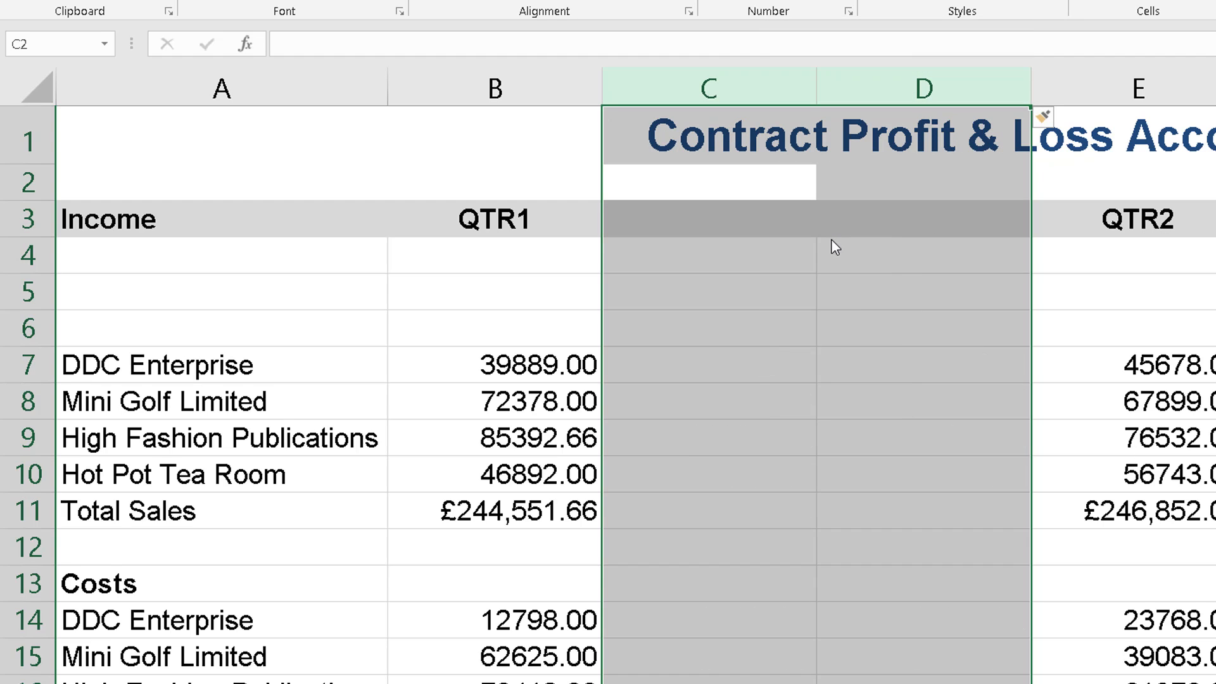